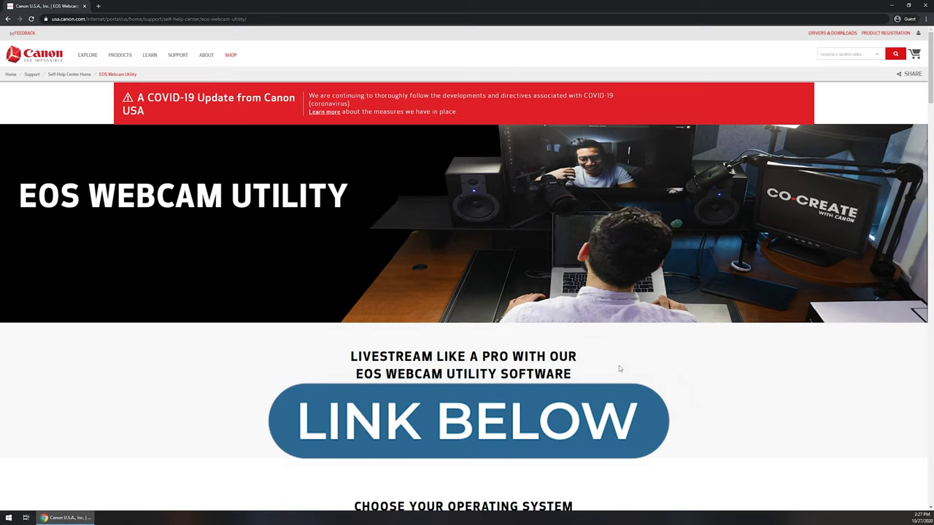
Scroll the utility page to the compatible camera models section
scroll(542, 303, "down", 5)
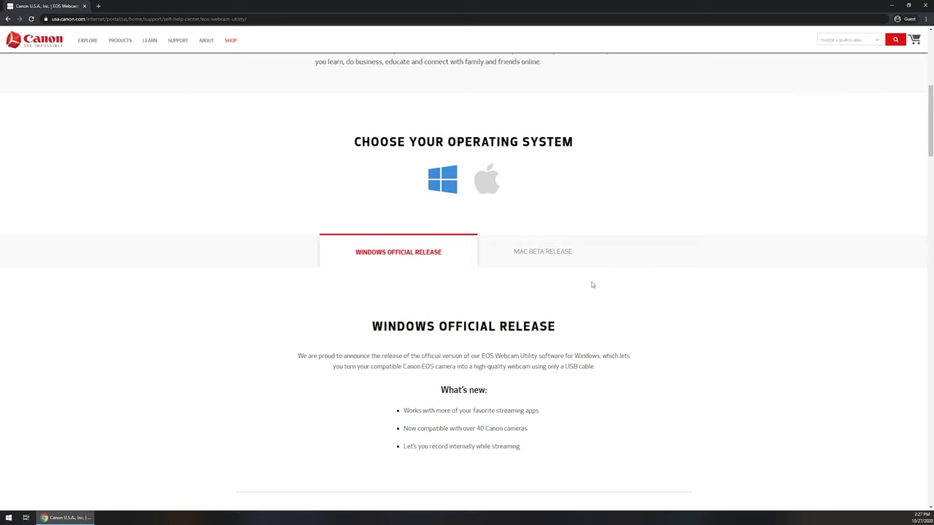
scroll(438, 299, "down", 10)
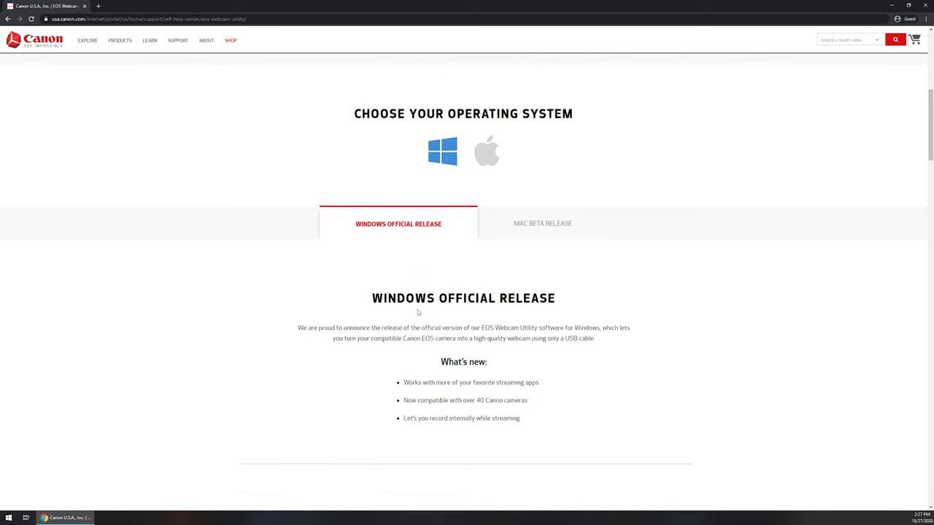
scroll(438, 241, "down", 3)
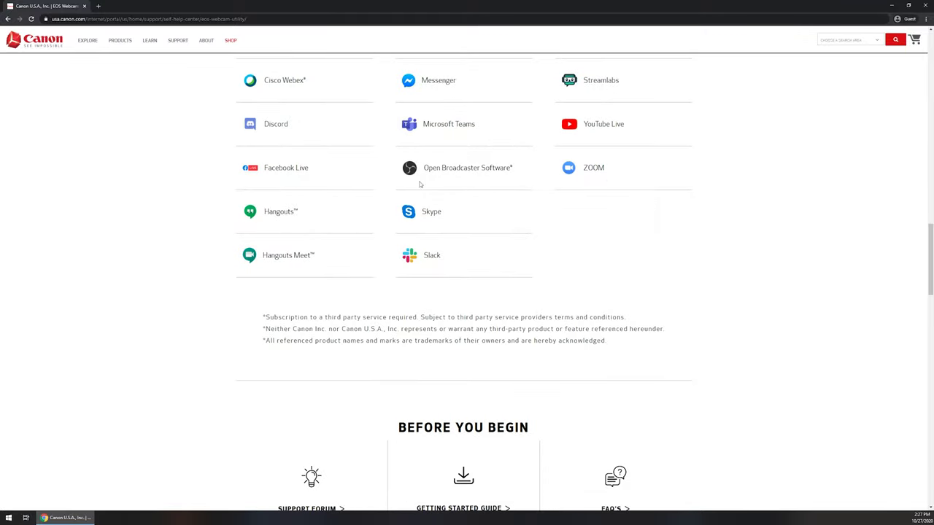
scroll(467, 186, "up", 2)
scroll(474, 263, "down", 2)
scroll(445, 328, "down", 15)
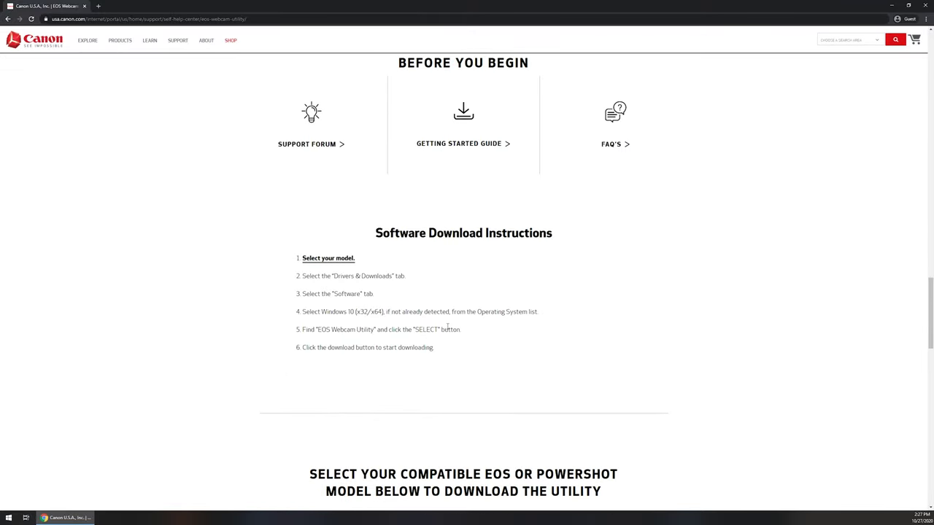
scroll(448, 328, "up", 1)
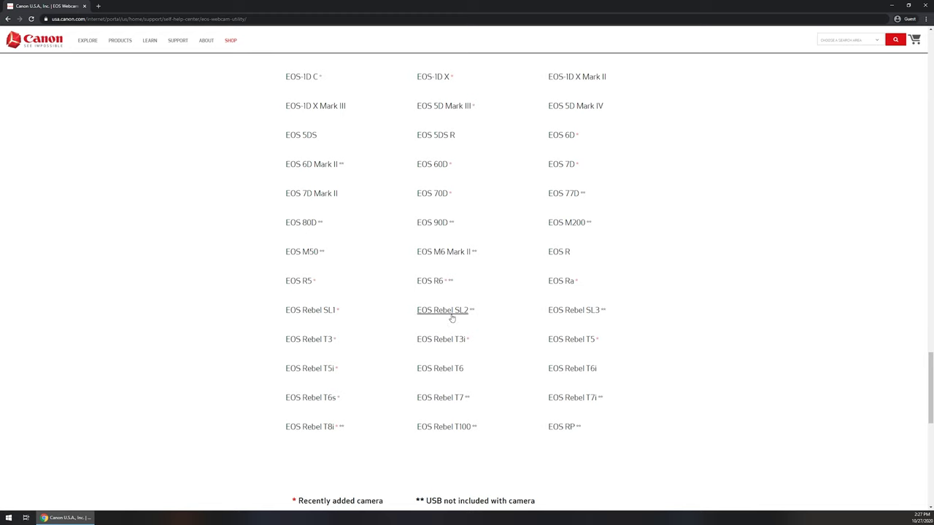
scroll(490, 301, "up", 1)
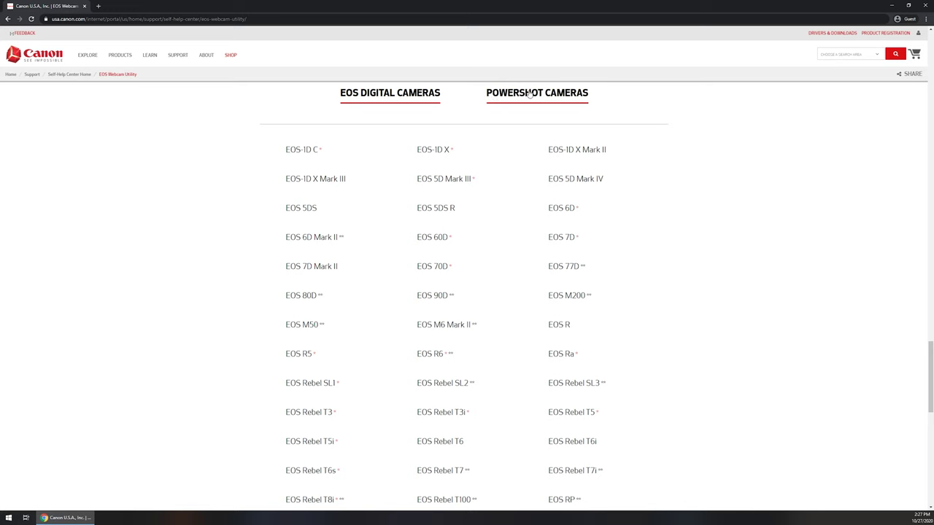
scroll(535, 167, "up", 1)
Compare the PowerShot and EOS Digital Cameras tabs, then highlight the USB-not-included note
left_click(552, 167)
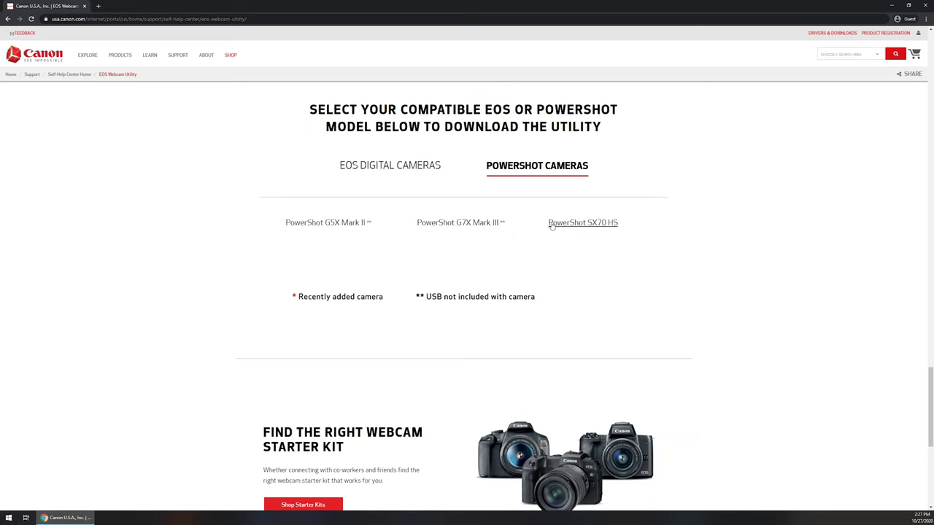
left_click(387, 175)
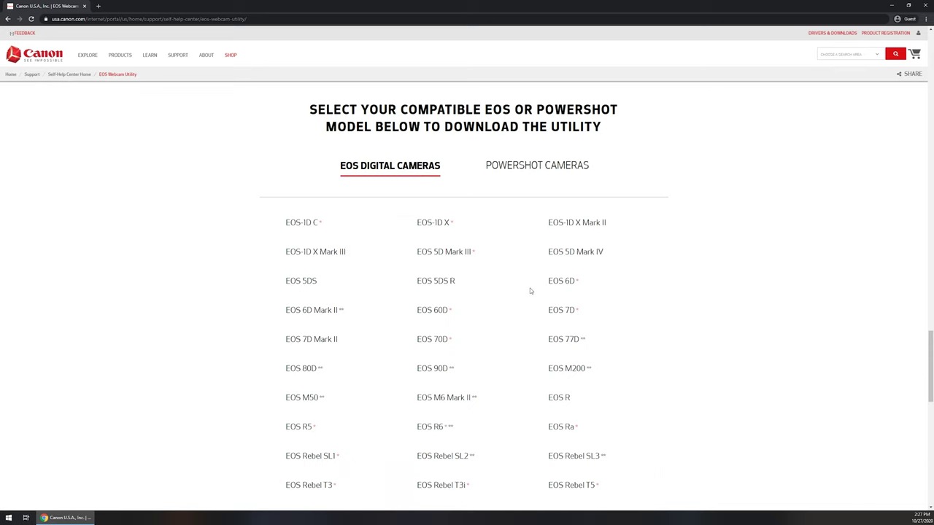
scroll(530, 288, "down", 3)
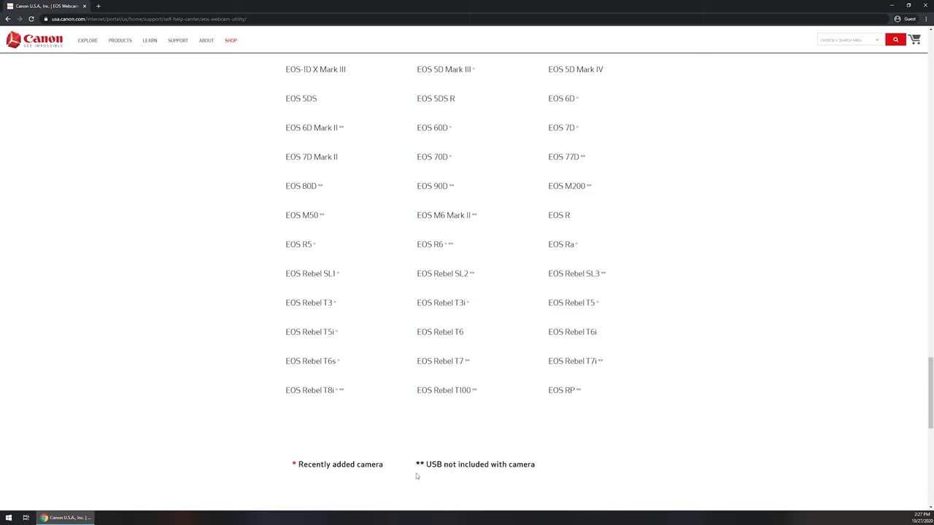
left_click_drag(415, 472, 576, 464)
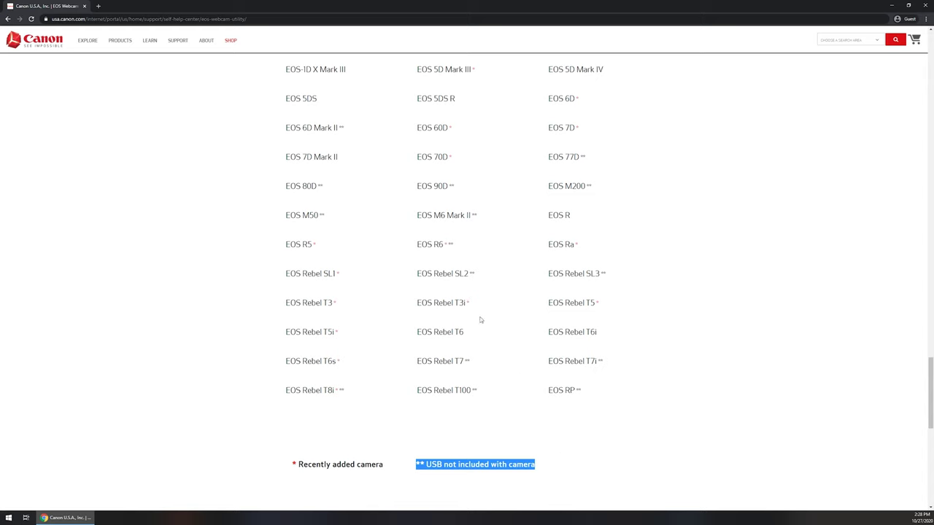
From the EOS Rebel SL2 page, download the EOS Webcam Utility 1.0 Windows zip and open it
left_click(444, 275)
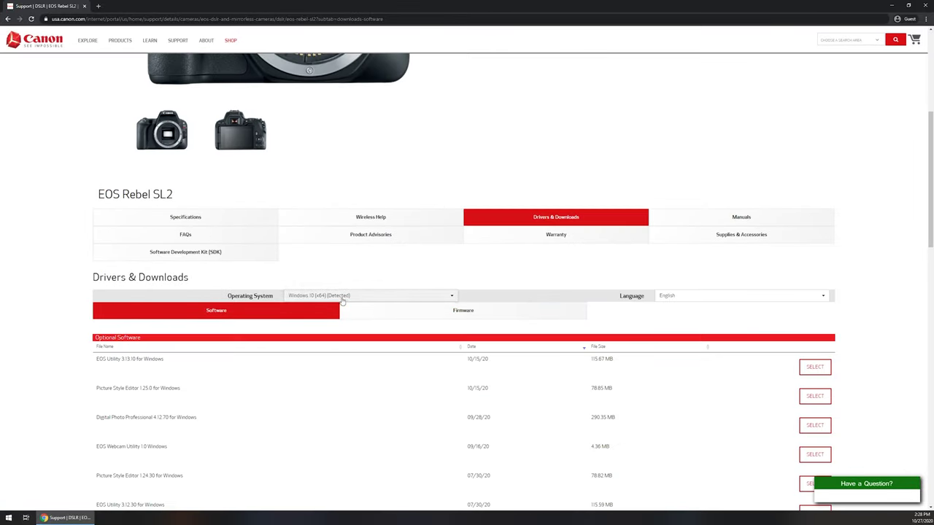
scroll(183, 357, "down", 2)
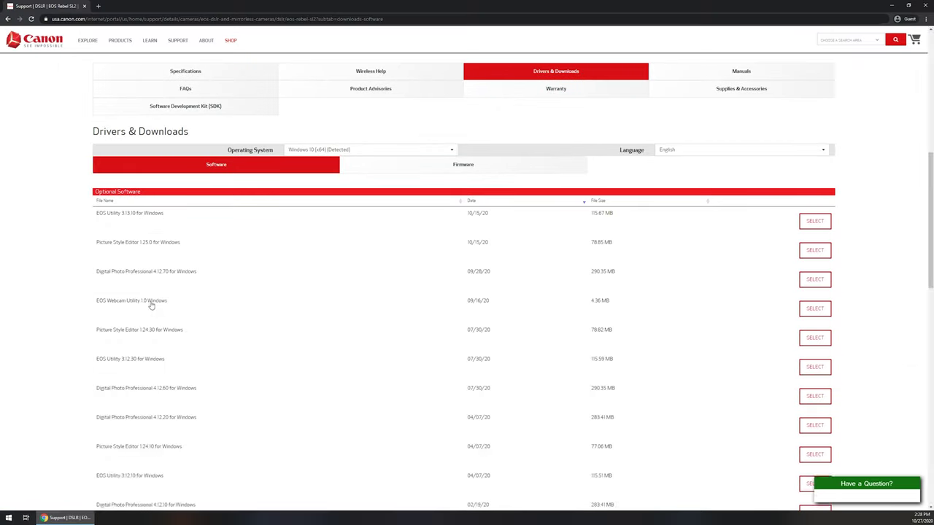
left_click(150, 302)
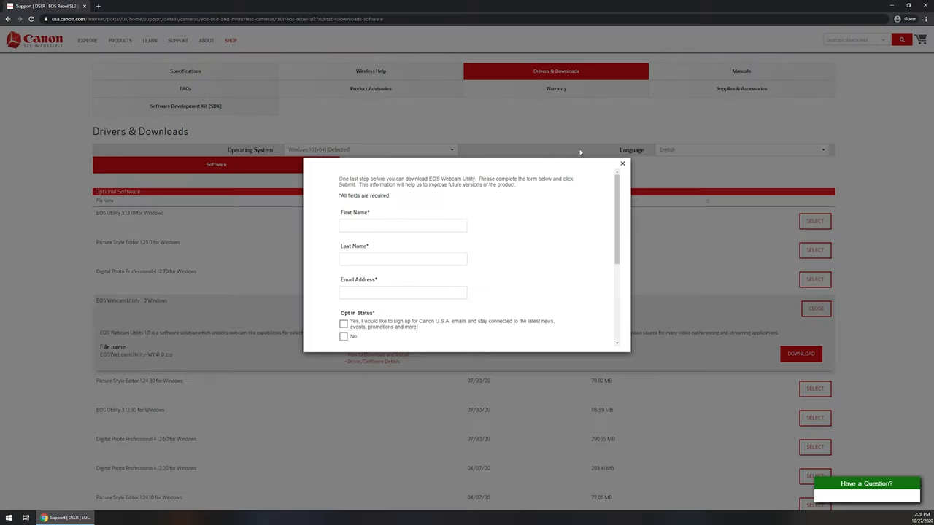
left_click(622, 165)
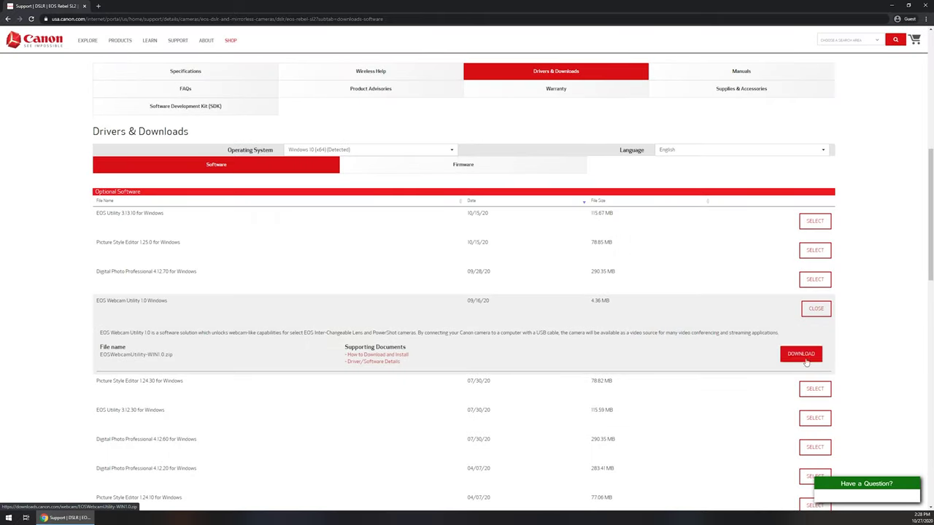
left_click(802, 356)
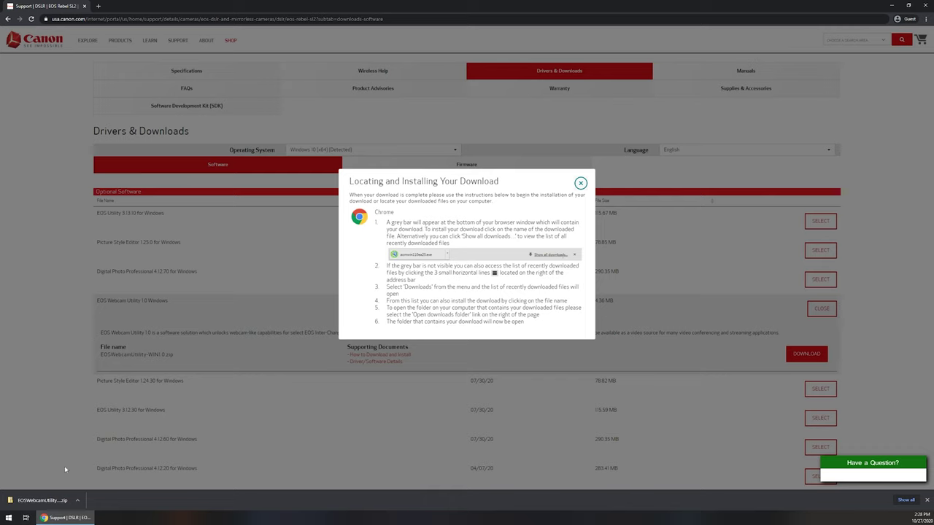
left_click(39, 501)
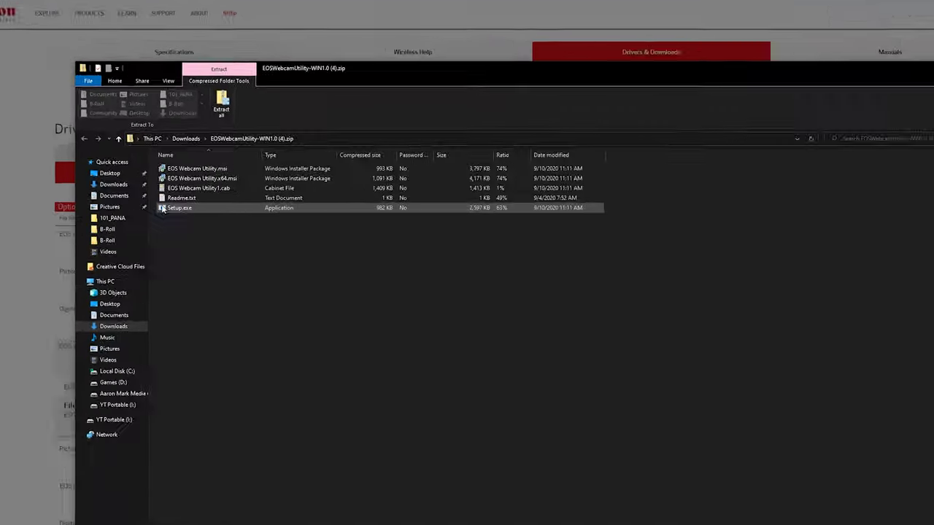
Run Setup.exe from the zip to repair EOS Webcam Utility, then close the zip folder
double_click(131, 270)
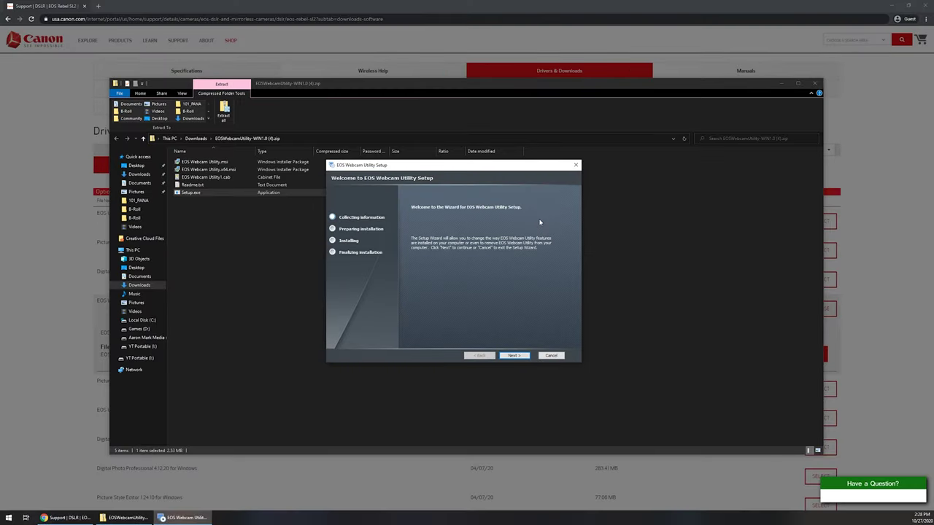
left_click(512, 356)
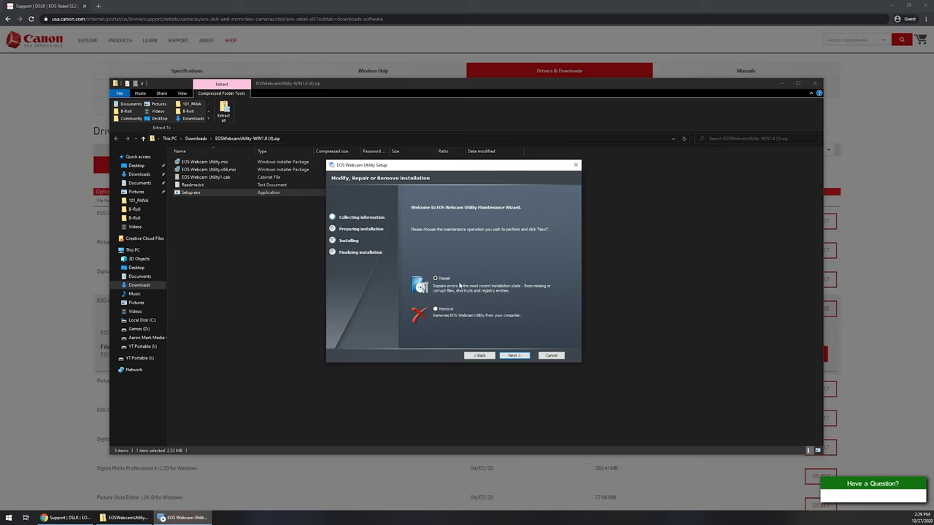
left_click(517, 356)
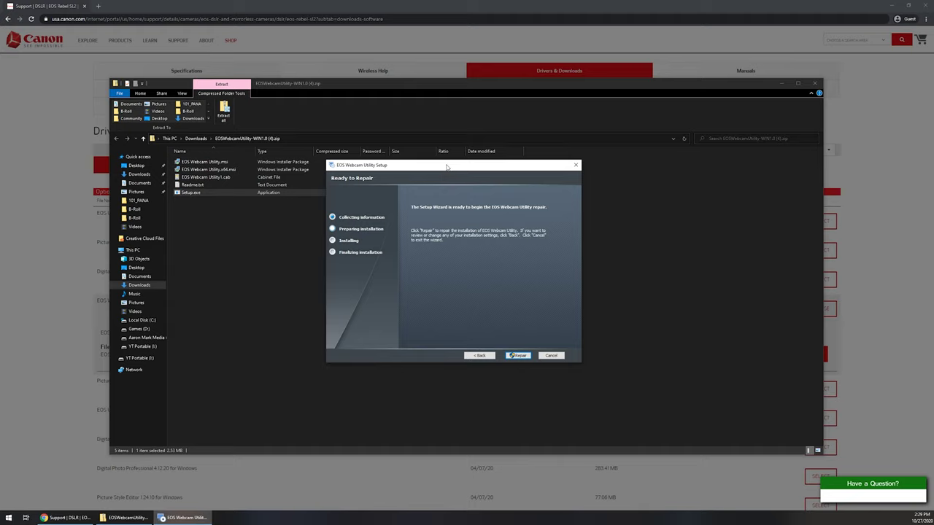
left_click(513, 360)
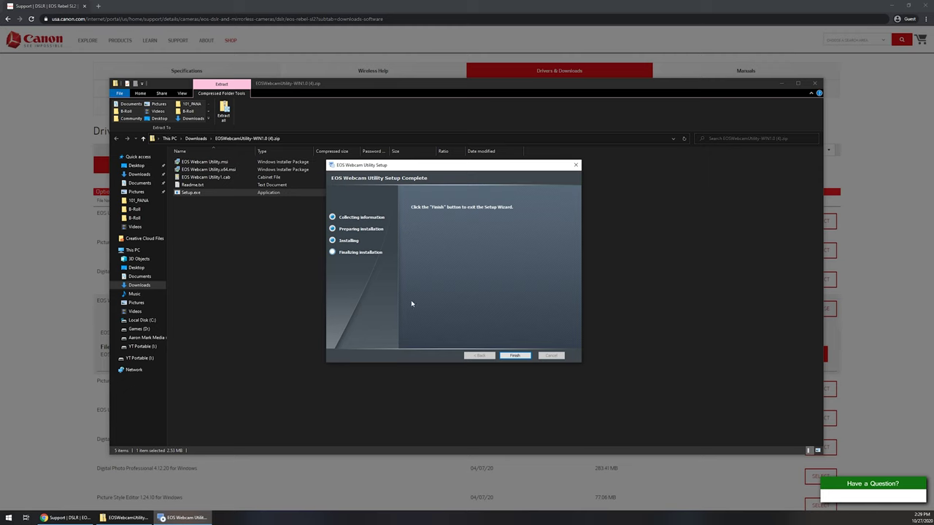
left_click(516, 356)
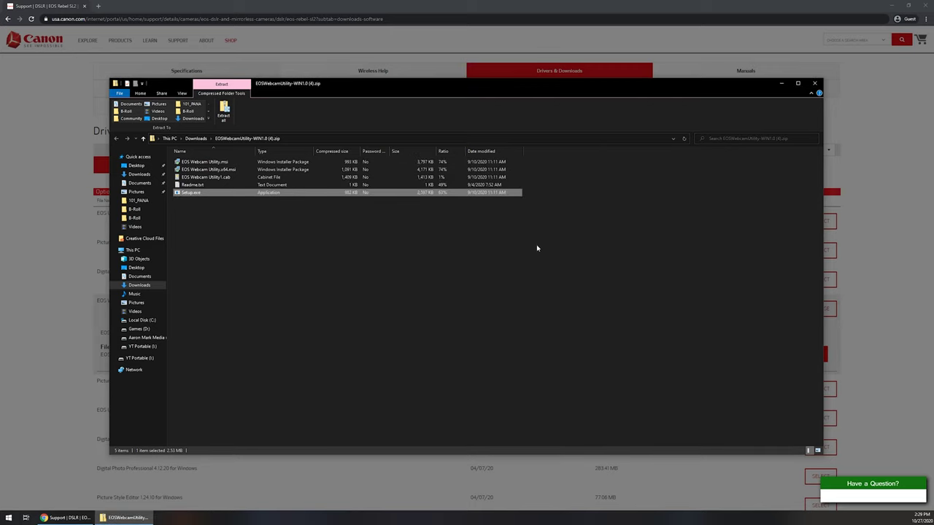
left_click(815, 84)
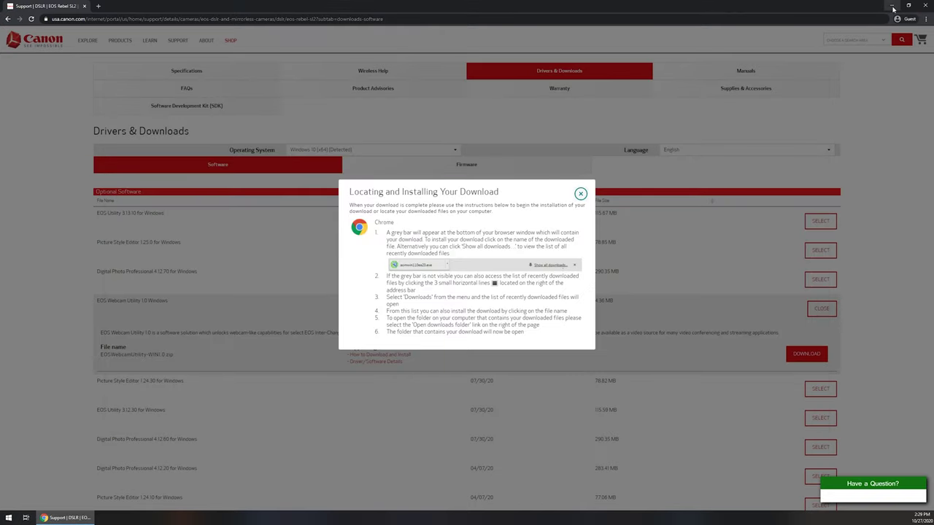
Minimize Chrome so the Zoom home screen is in front
left_click(891, 5)
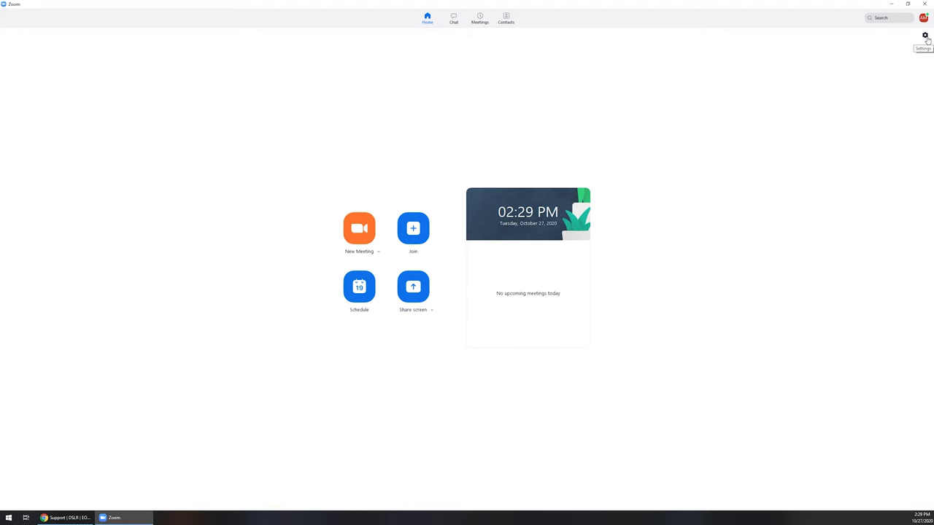
Show Zoom's Video settings with the HD Pro Webcam C920 preview
left_click(925, 37)
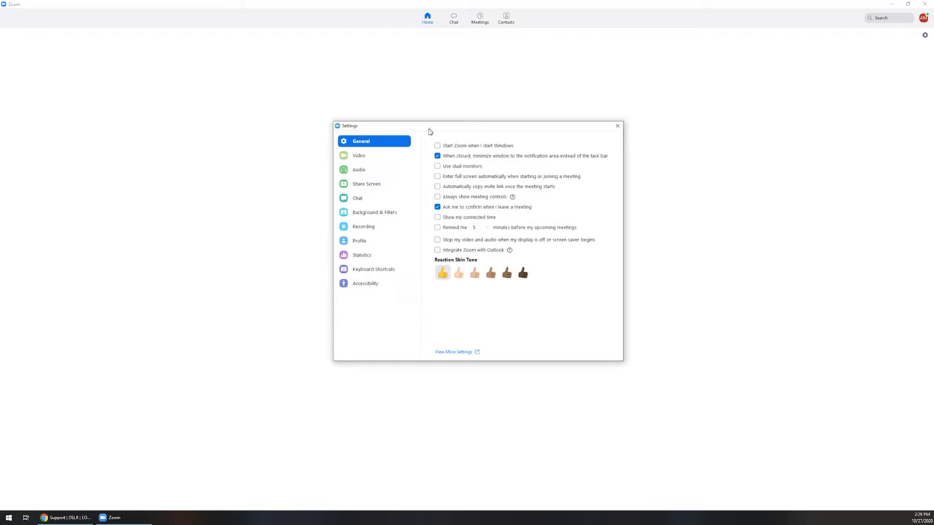
left_click(359, 159)
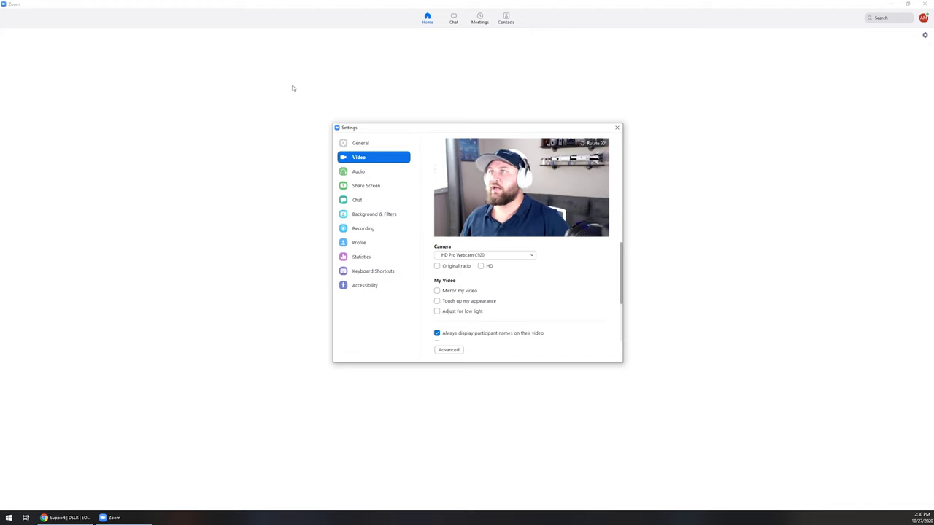
Set Zoom's camera to EOS Webcam Utility, close Settings, and start a new meeting
left_click(533, 256)
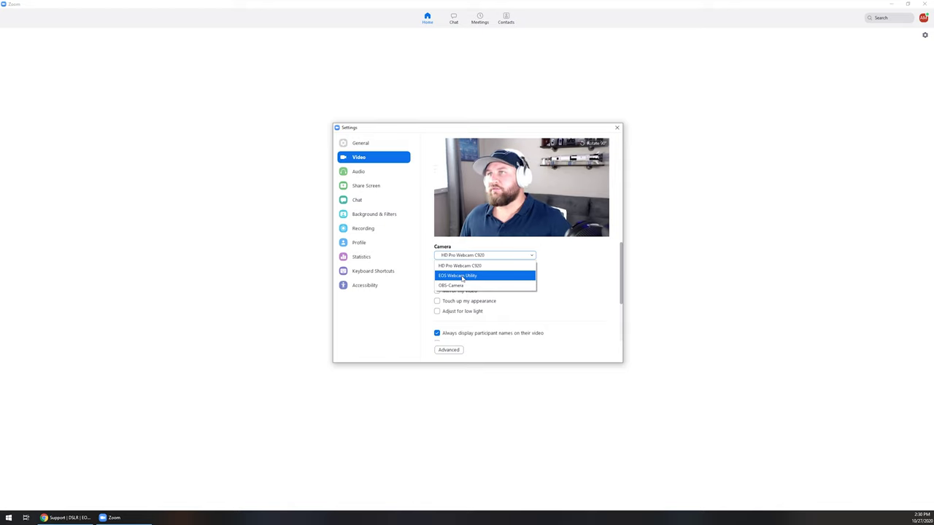
left_click(462, 275)
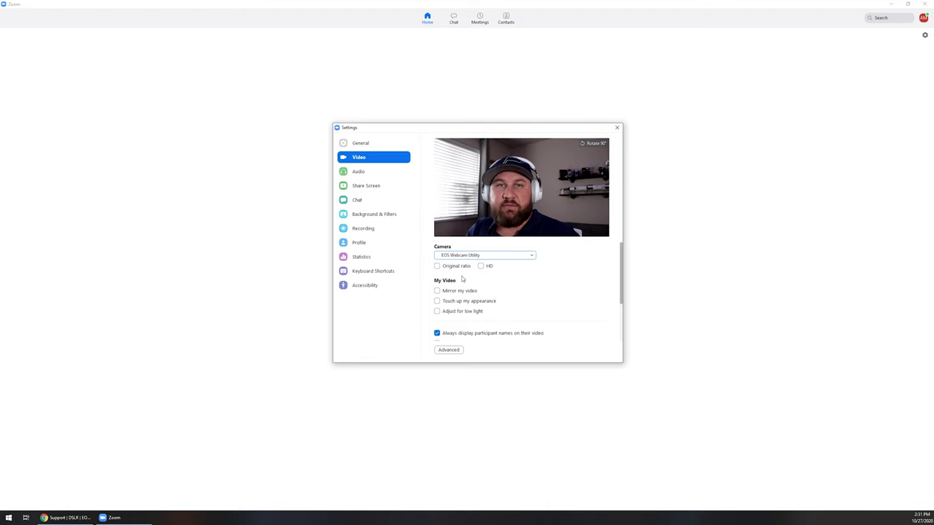
left_click(617, 129)
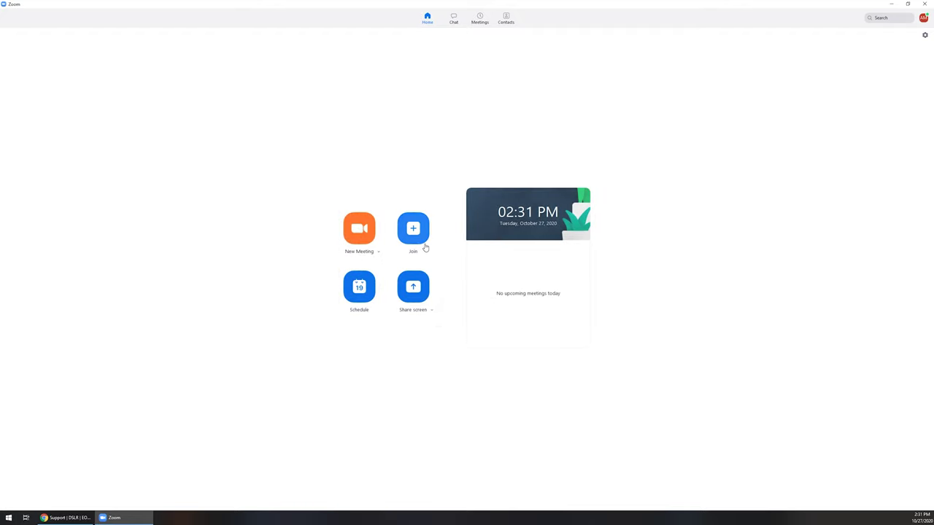
left_click(359, 229)
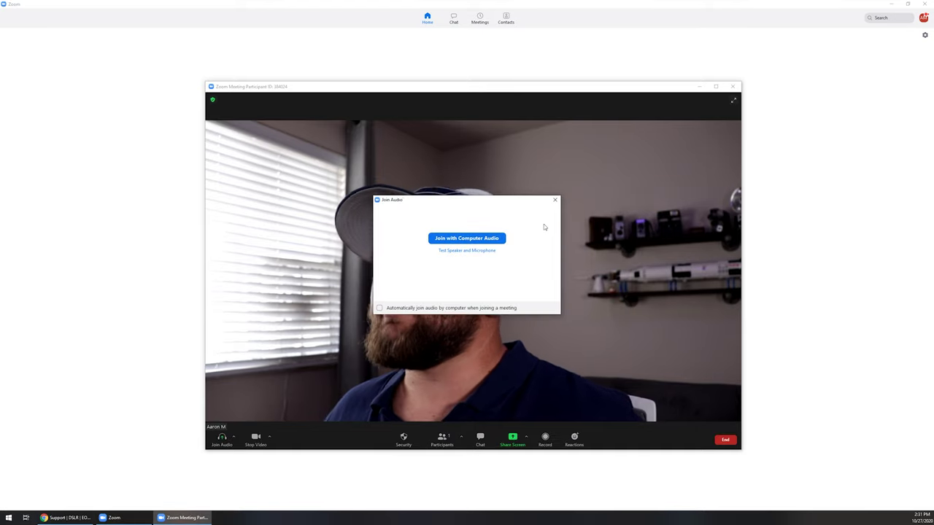
Dismiss Join Audio, switch the meeting camera to HD Pro Webcam C920, then back to EOS Webcam Utility
left_click(554, 200)
left_click_drag(478, 86, 475, 60)
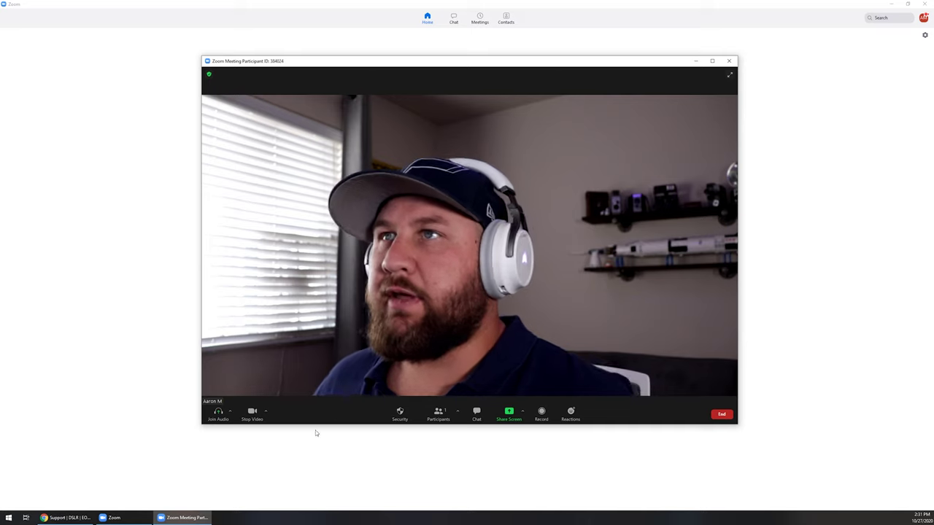
left_click(265, 411)
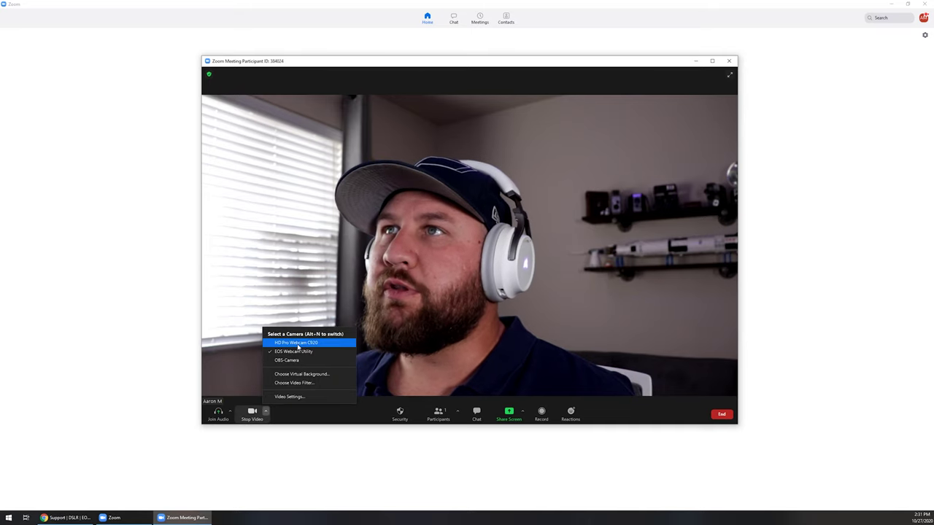
left_click(378, 375)
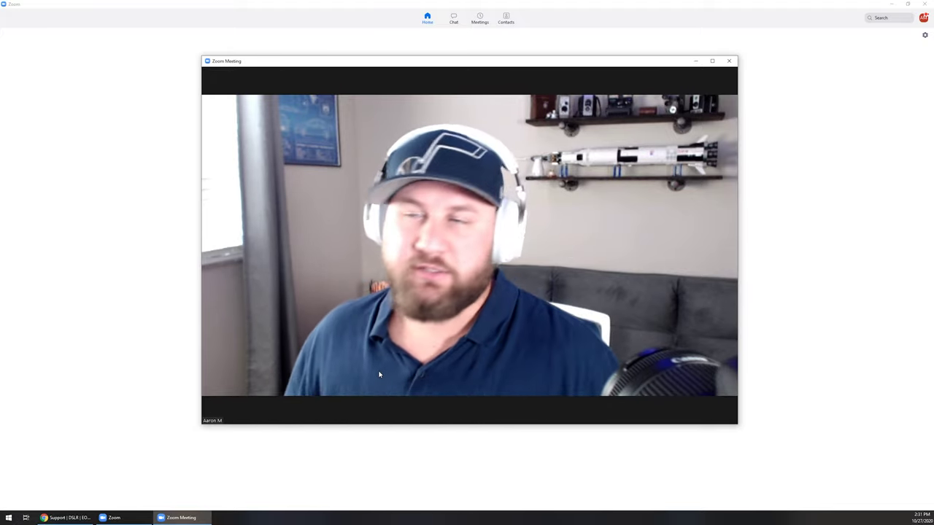
left_click(266, 411)
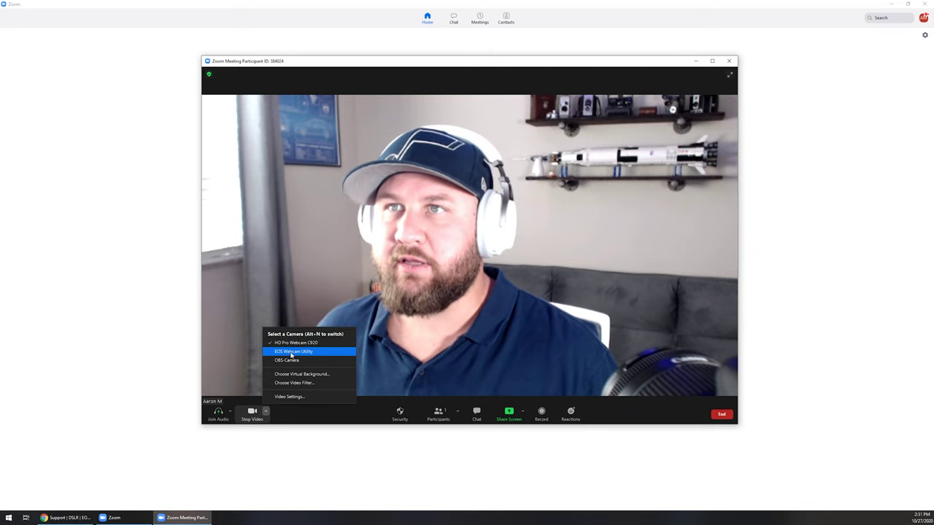
left_click(293, 352)
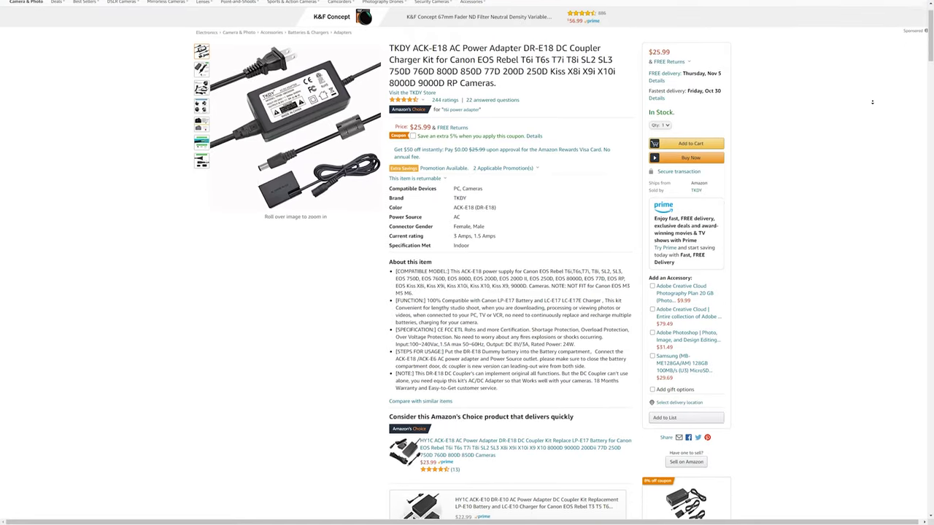
Scroll through the TKDY DR-E18 power adapter listing on Amazon
scroll(872, 103, "down", 1)
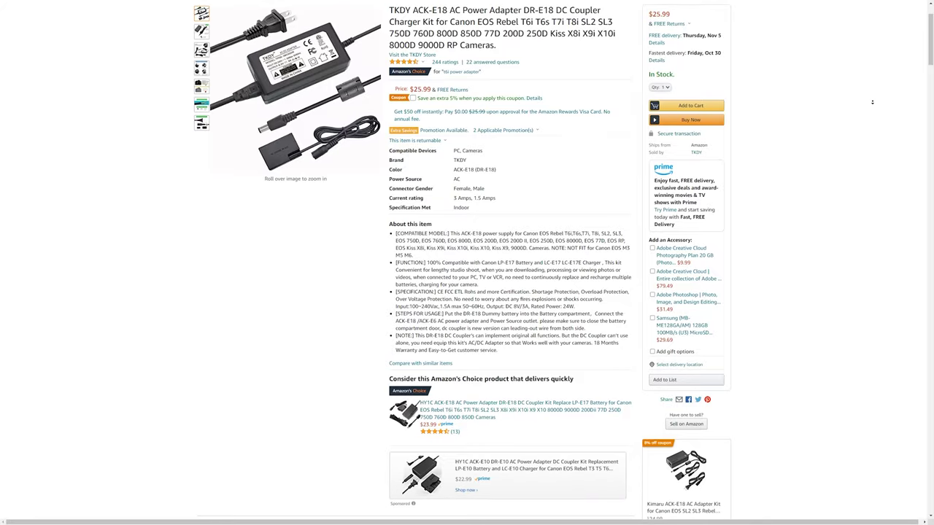
scroll(872, 102, "down", 1)
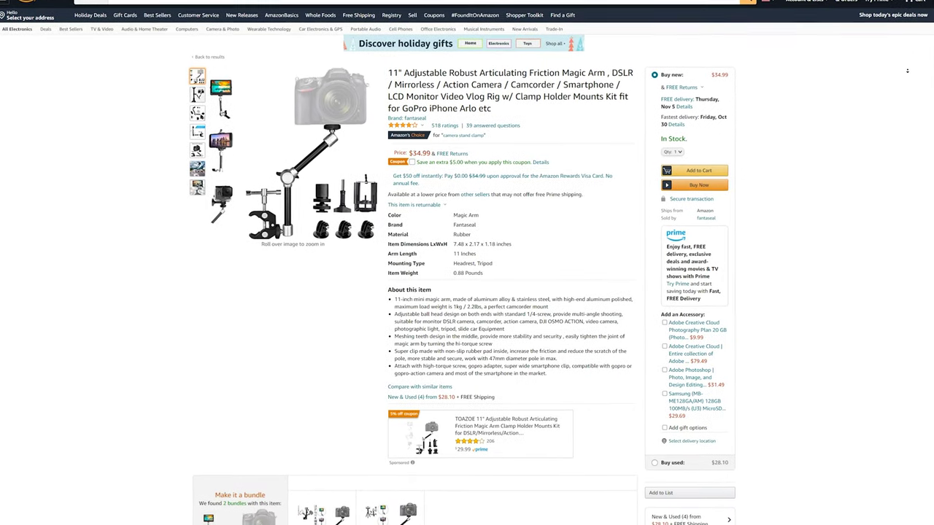
scroll(914, 67, "down", 1)
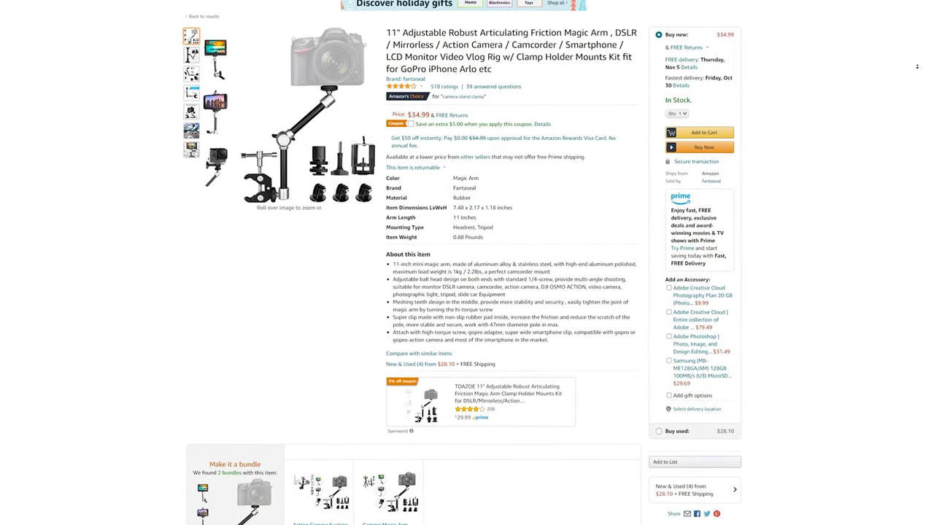